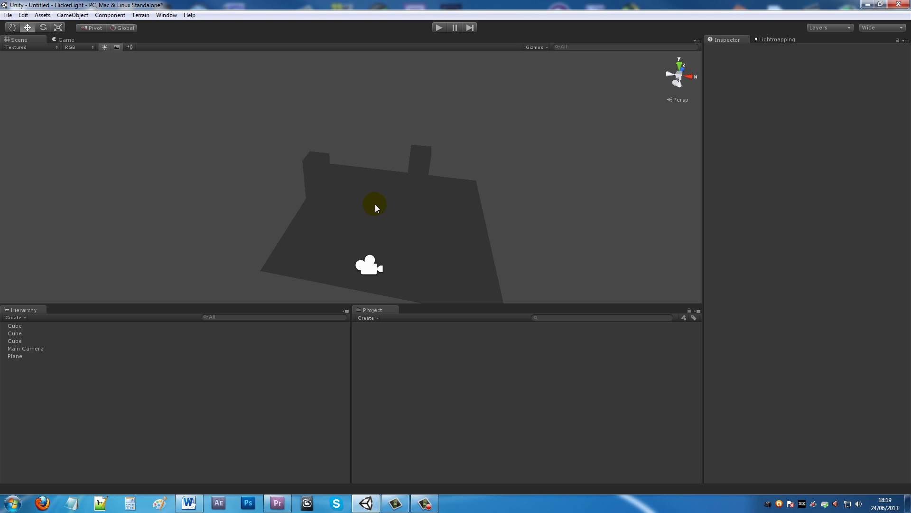
Add a Spotlight aimed down at the plane, with range 10, spot angle 30 and intensity 1
left_click(88, 18)
mouse_move(93, 38)
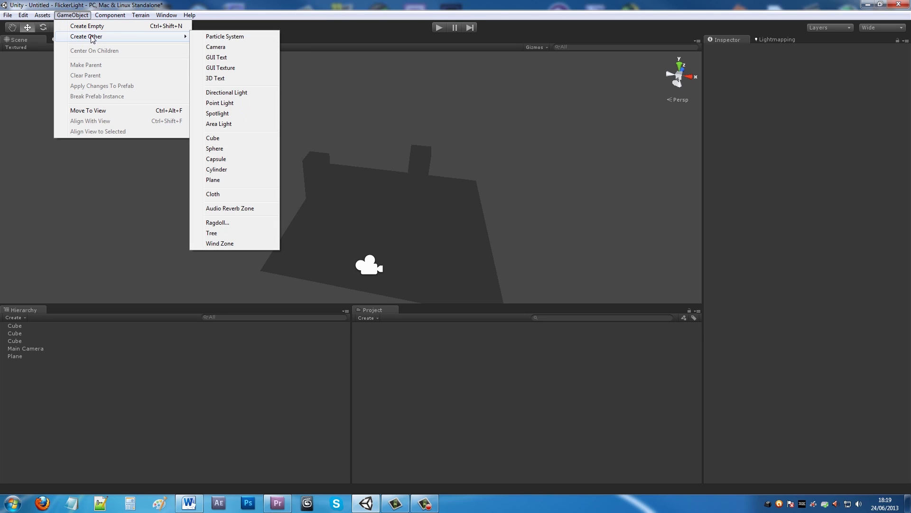
left_click(234, 113)
left_click(78, 14)
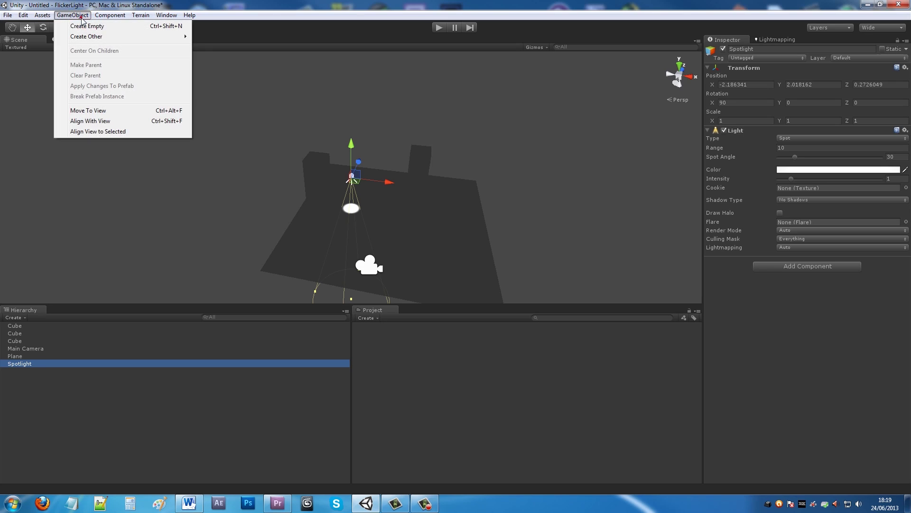
left_click(95, 37)
left_click(380, 143)
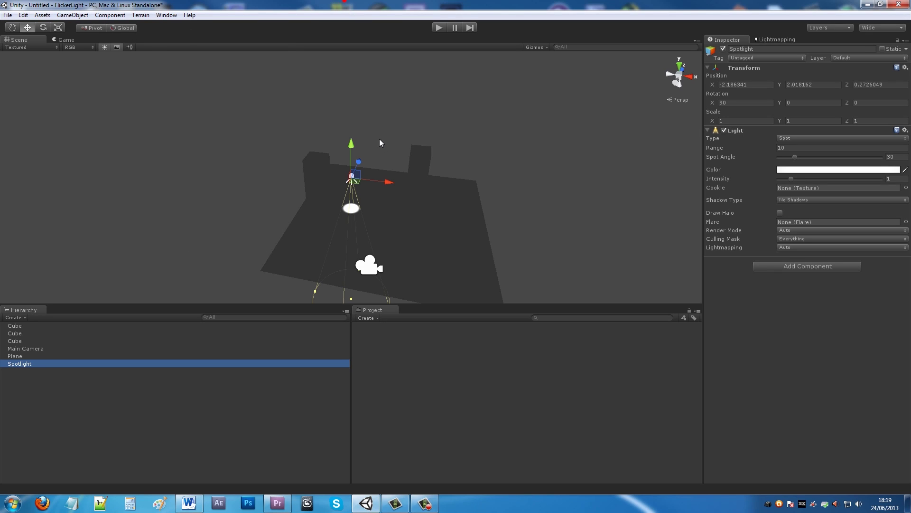
left_click(754, 84)
Zero the spotlight's X, Y and Z position in the Inspector
left_click_drag(754, 86, 685, 88)
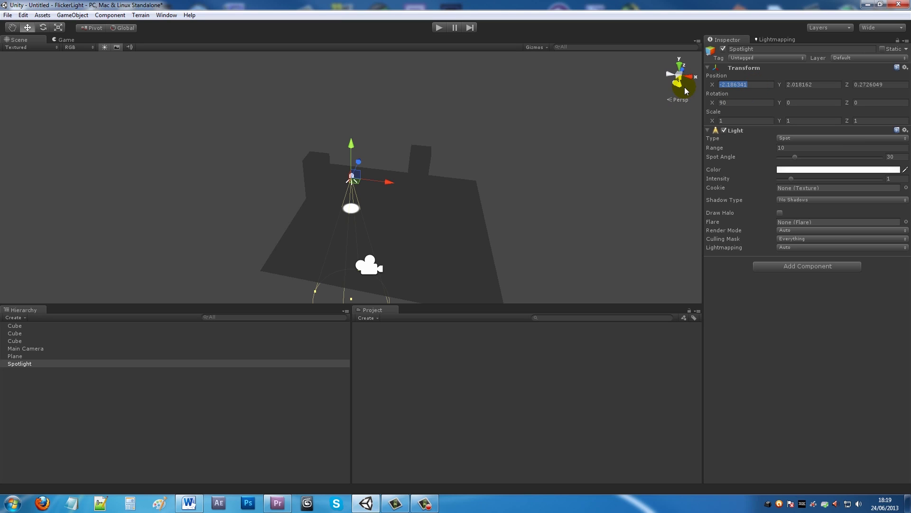
key("Tab")
left_click(750, 86)
type("0")
key("Tab")
type("0")
key("Tab")
type("0")
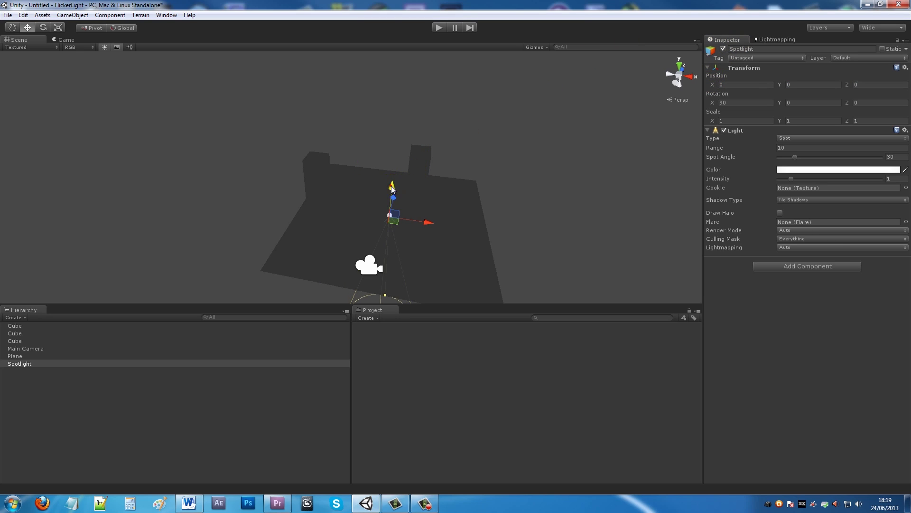
Raise the spotlight to Y 7.106668 and widen its spot angle to about 72.7
left_click_drag(392, 186, 422, 89)
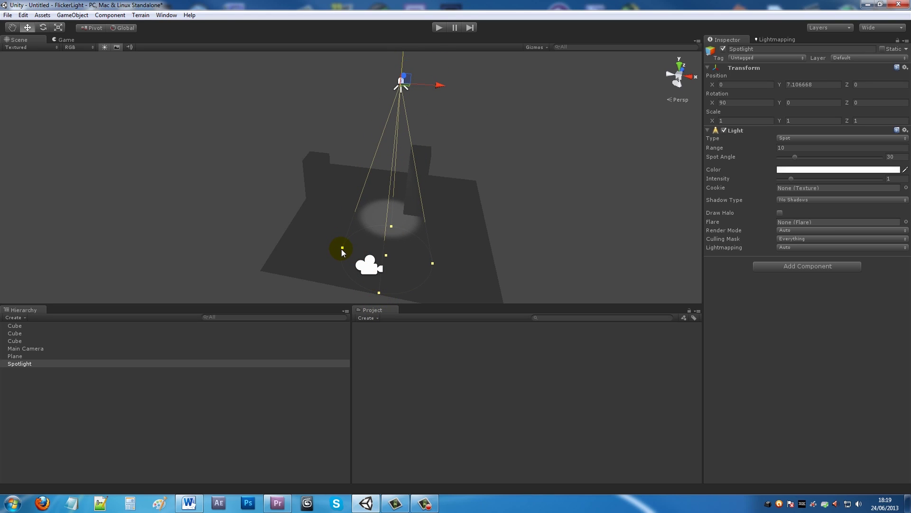
left_click_drag(342, 248, 271, 226)
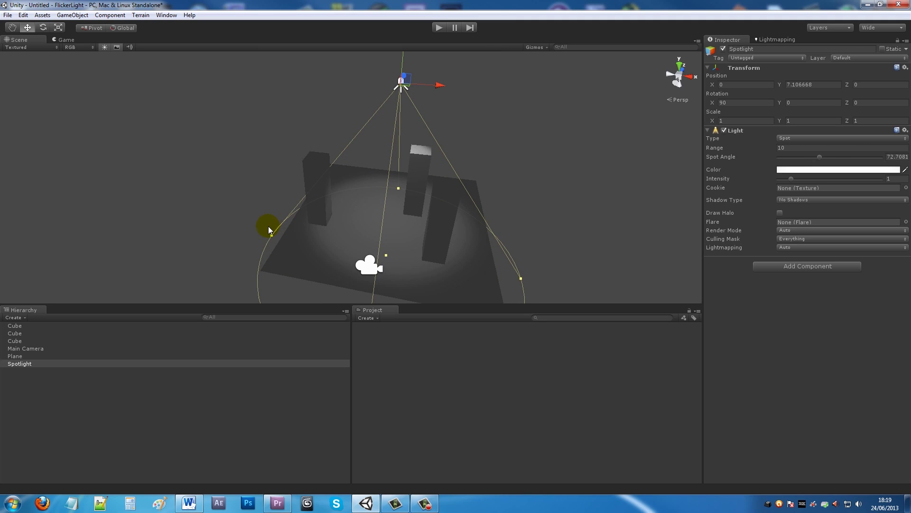
left_click(369, 265)
left_click(567, 184)
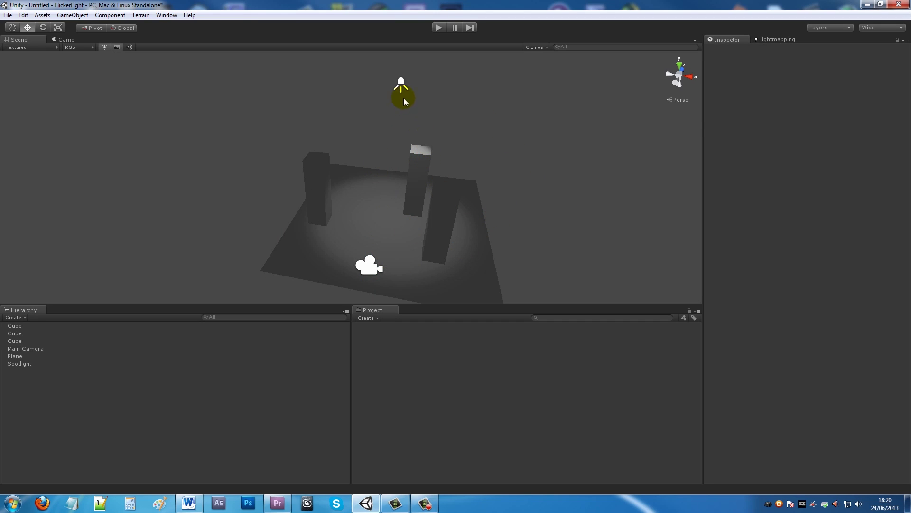
left_click(401, 82)
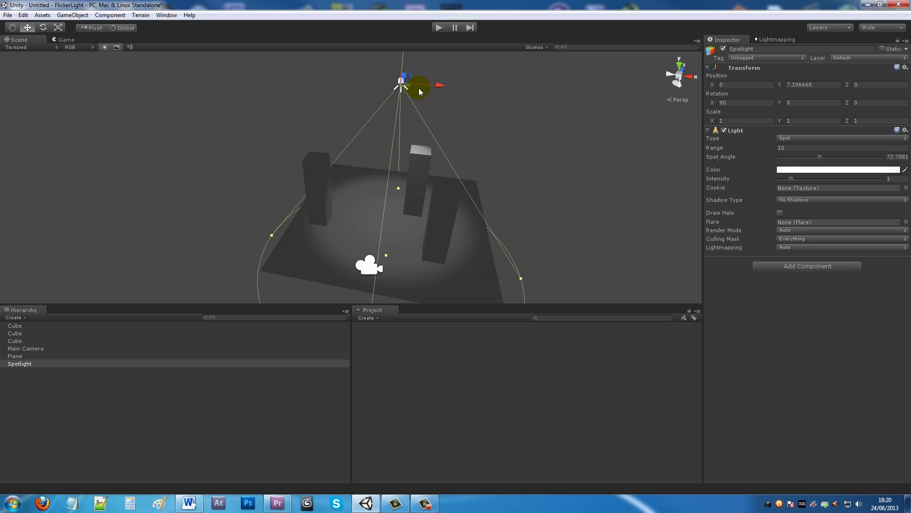
Open the Animation window for the Spotlight and move it higher on screen
left_click(166, 14)
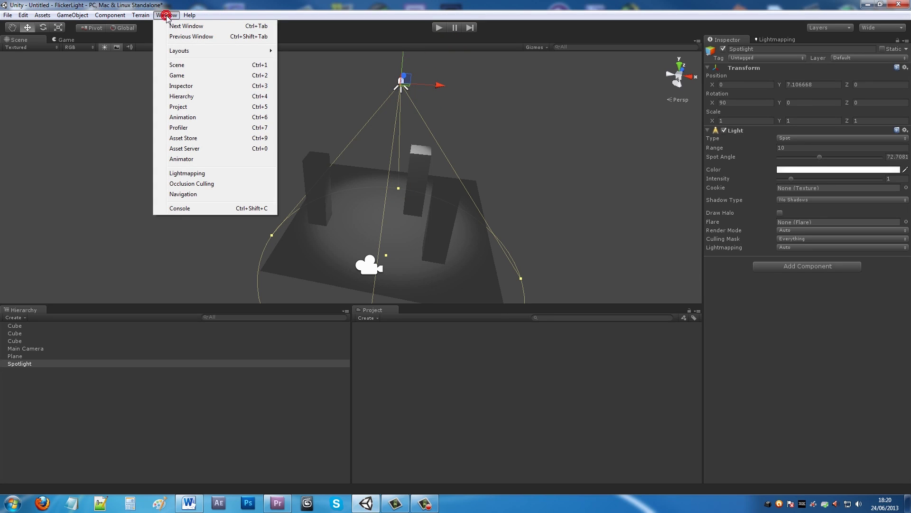
left_click(199, 118)
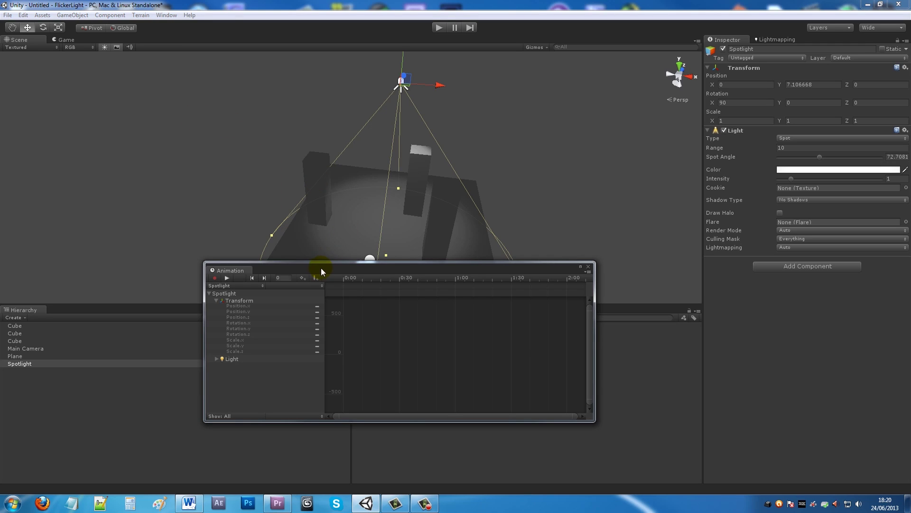
left_click_drag(319, 260, 311, 212)
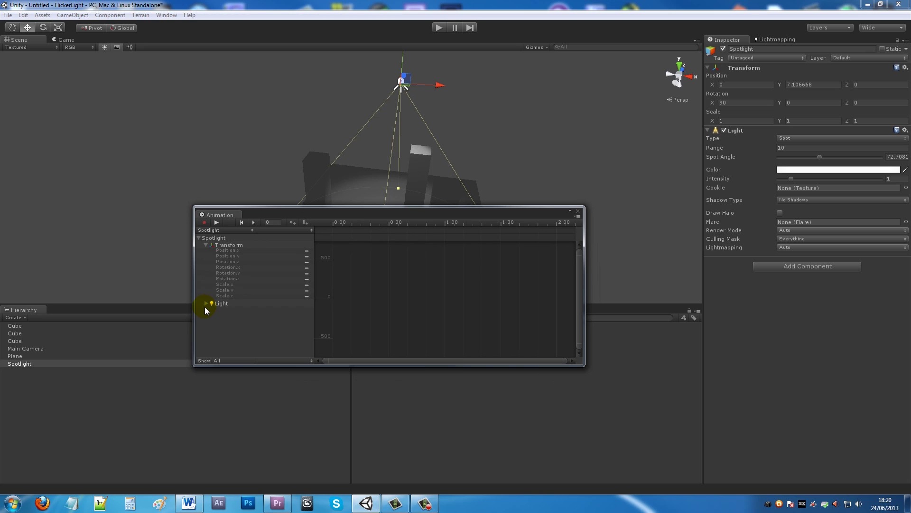
Create and save a new animation clip named 'Flicker' for the Spotlight
left_click(205, 223)
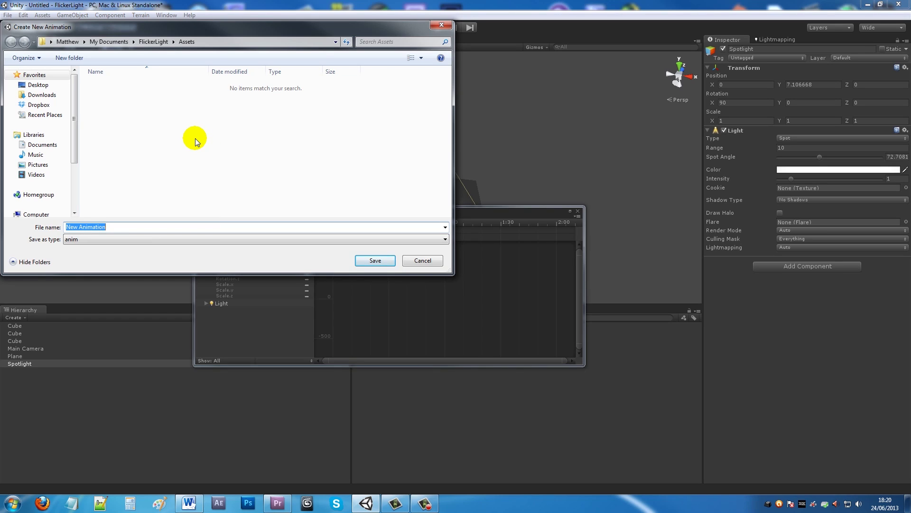
type("Flicker")
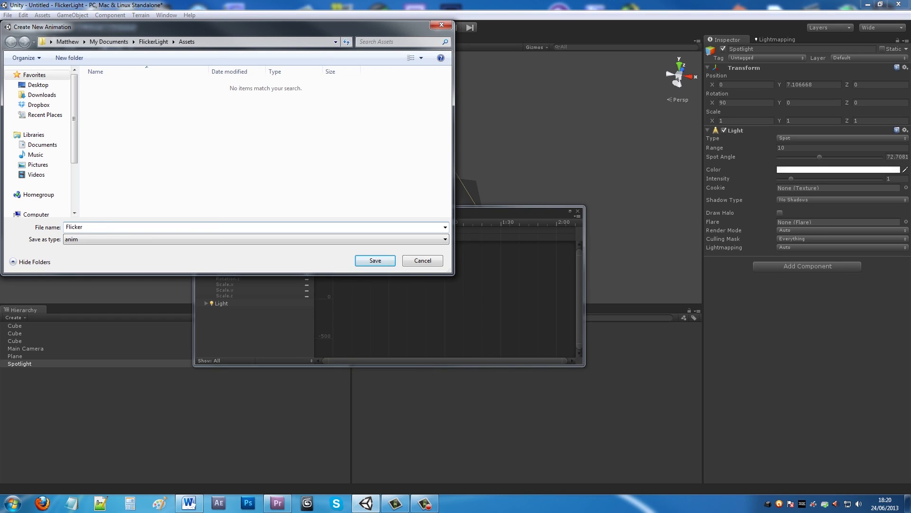
left_click(370, 260)
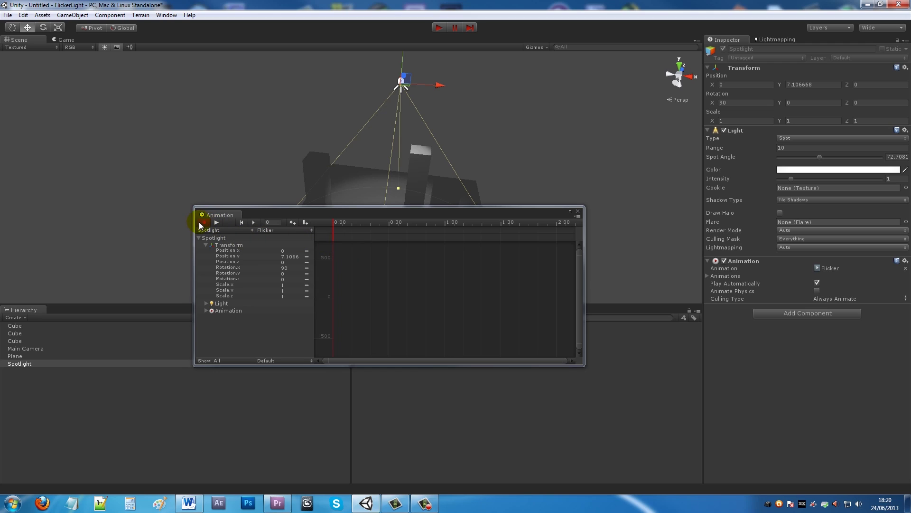
Show the Light properties and add a starting Intensity keyframe
left_click(206, 302)
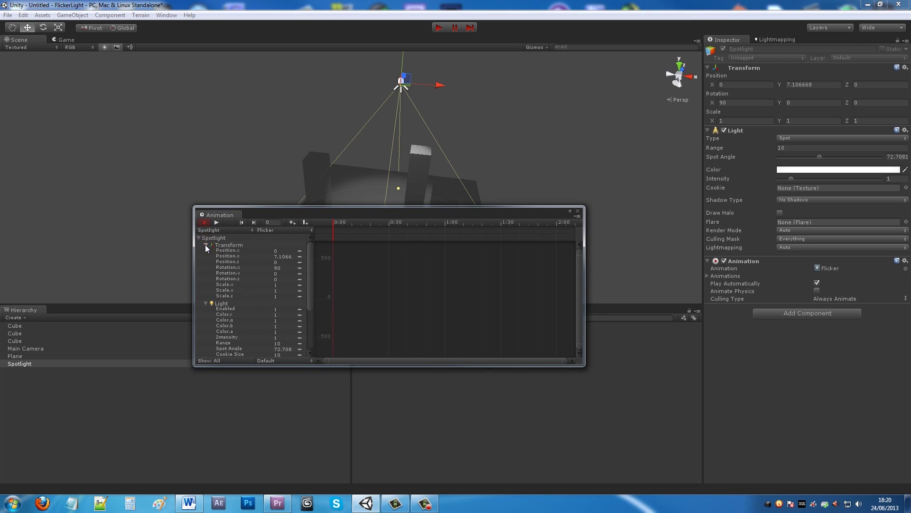
left_click(205, 244)
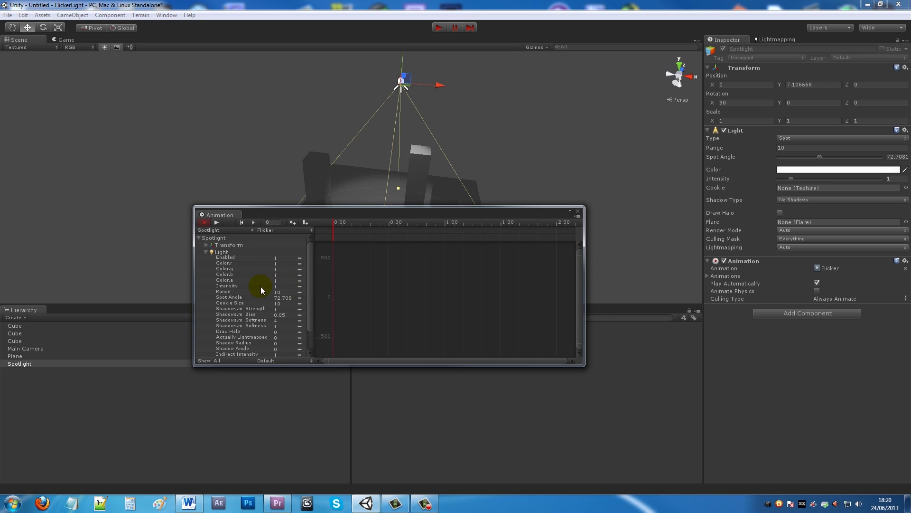
left_click(304, 286)
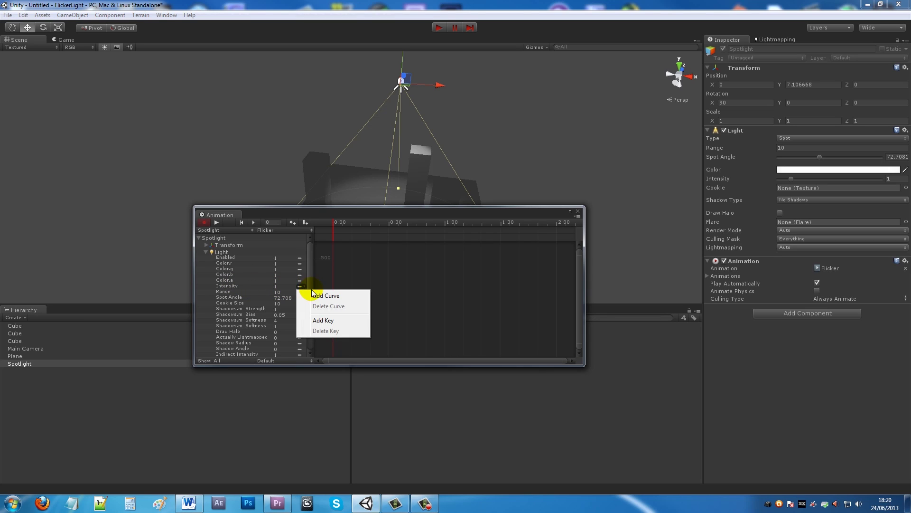
left_click(330, 320)
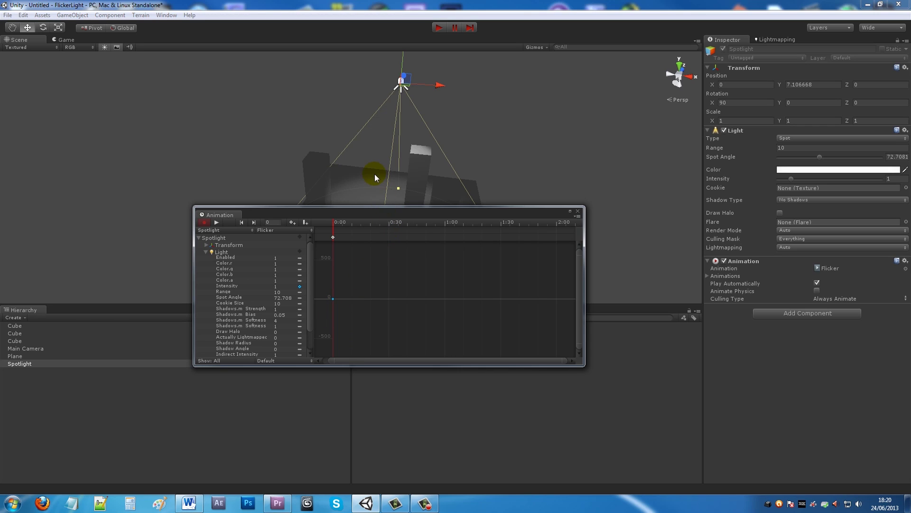
Key Intensity 0 at 0:30, then back to 1 a little later
left_click_drag(335, 227, 379, 232)
left_click(293, 223)
left_click(286, 288)
type("0")
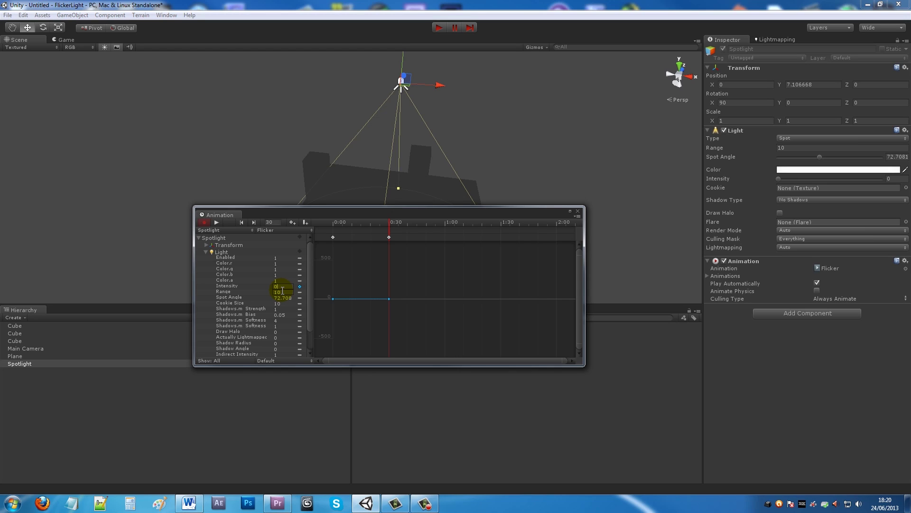
left_click_drag(391, 224, 432, 226)
left_click(287, 286)
type("1")
Key Intensity 0 at frame 79 and 1 at frame 90, then preview the clip
left_click(451, 221)
left_click_drag(447, 222, 483, 224)
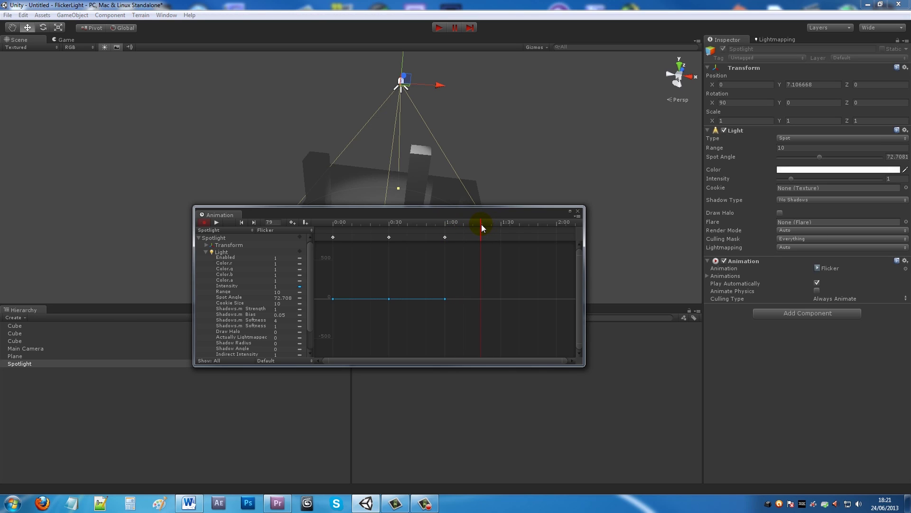
left_click(287, 285)
type("0")
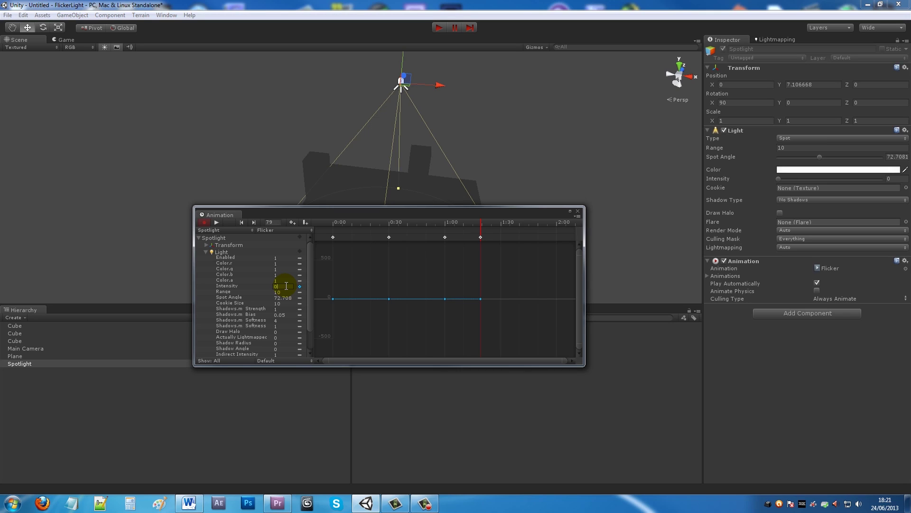
left_click_drag(481, 225, 499, 225)
left_click(275, 285)
type("1")
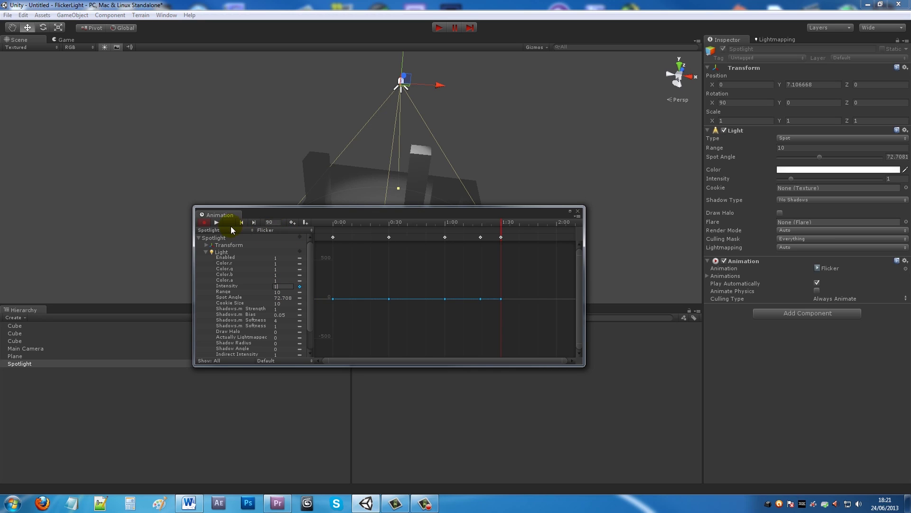
left_click(216, 222)
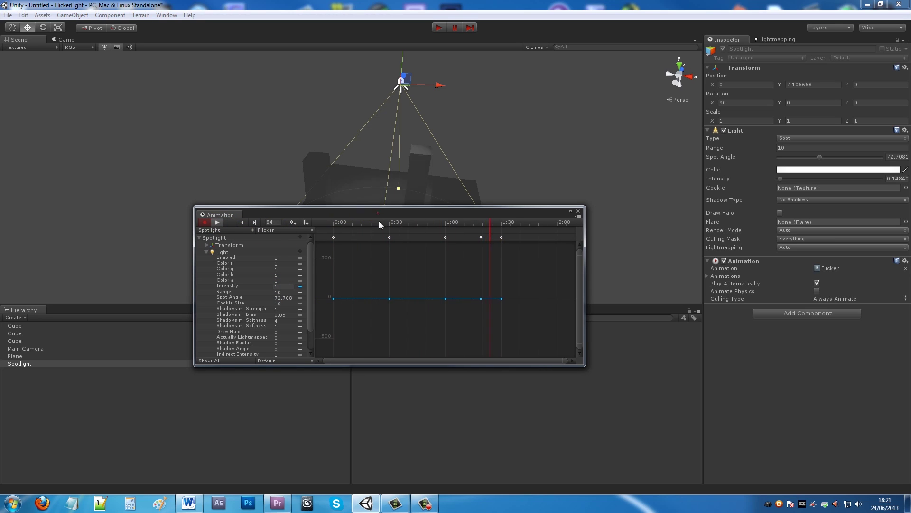
Lower the Animation window and preview the Intensity curve against the scene
left_click_drag(379, 214, 383, 294)
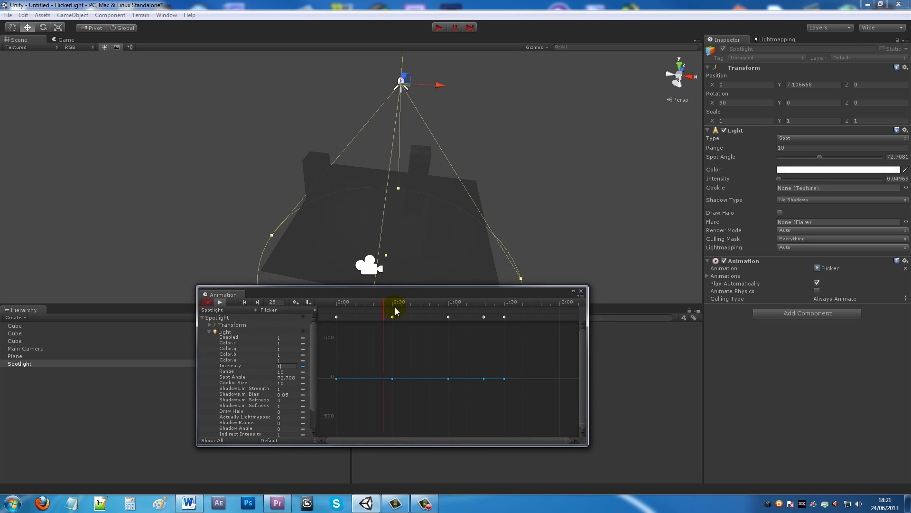
left_click(219, 303)
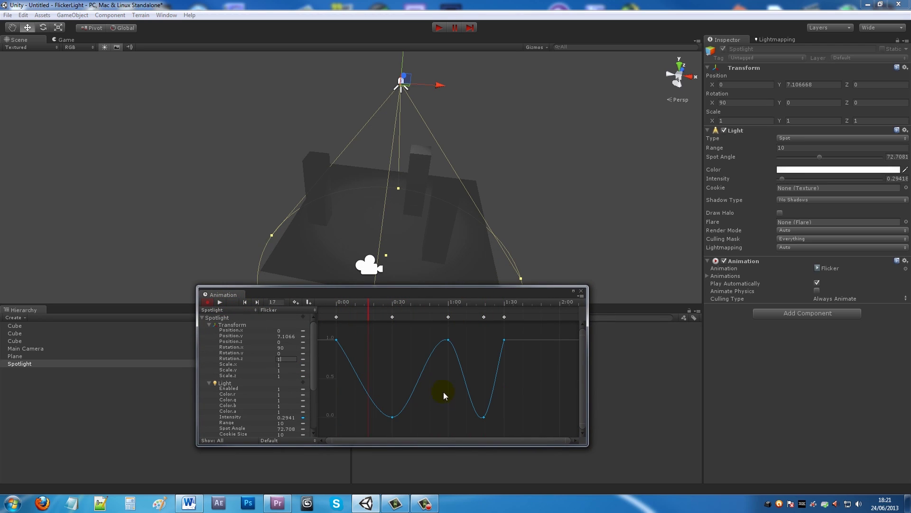
left_click_drag(368, 304, 322, 327)
left_click(218, 302)
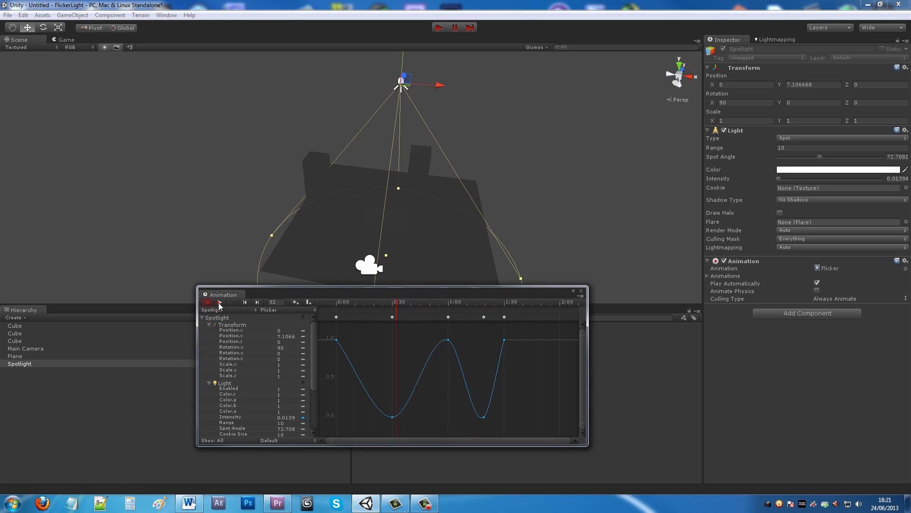
Shift Intensity keys earlier: dips at 0:18 and 1:00, peak at 0:28, final key 1 at 1:05
left_click(393, 416)
left_click_drag(392, 418, 357, 417)
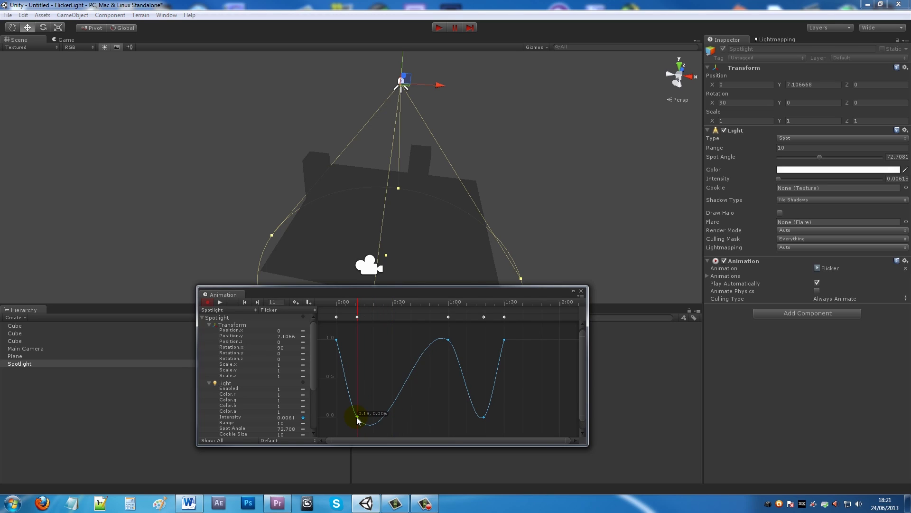
left_click(449, 340)
left_click_drag(449, 340, 390, 340)
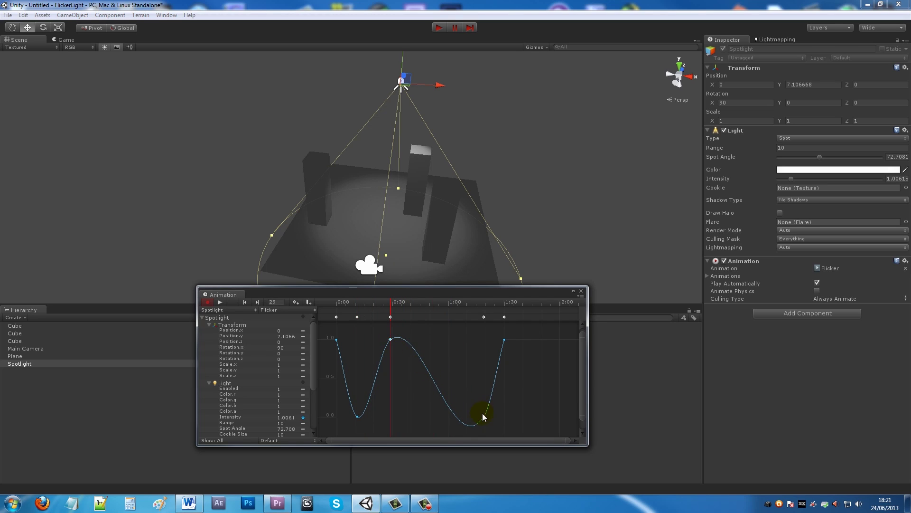
left_click_drag(484, 417, 443, 417)
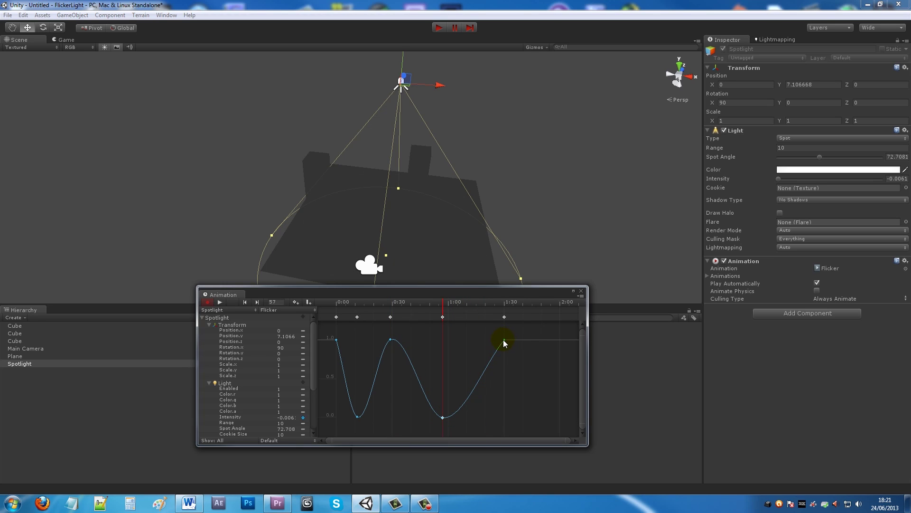
left_click_drag(506, 341, 457, 341)
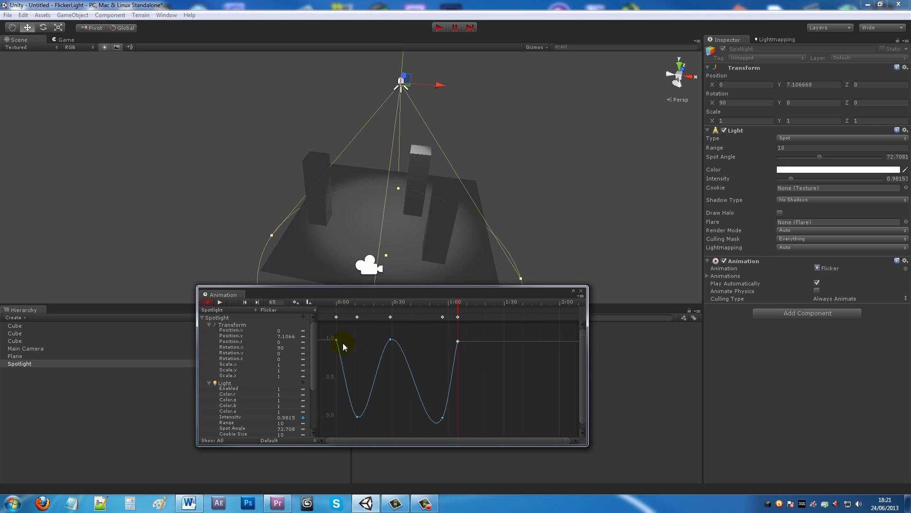
left_click(290, 417)
type("1")
key("Return")
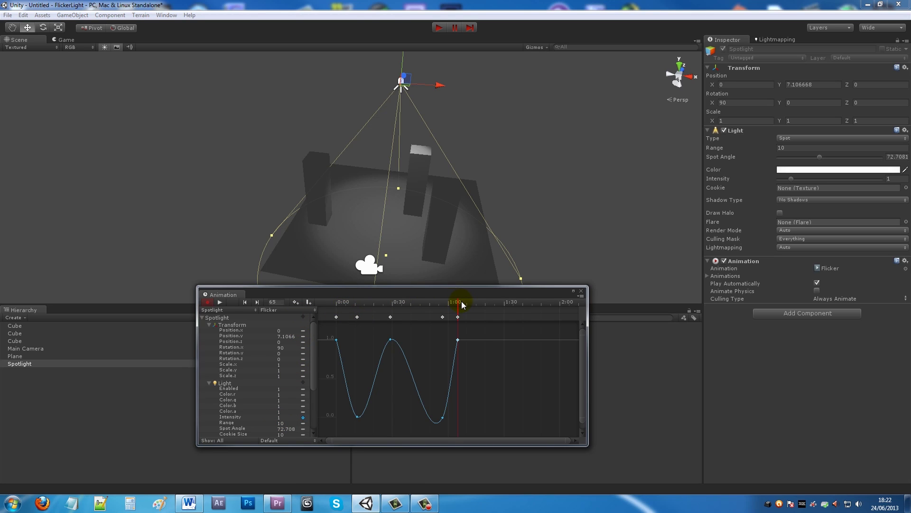
Preview the retimed flicker and close the Animation window
left_click_drag(457, 302, 264, 298)
left_click(219, 301)
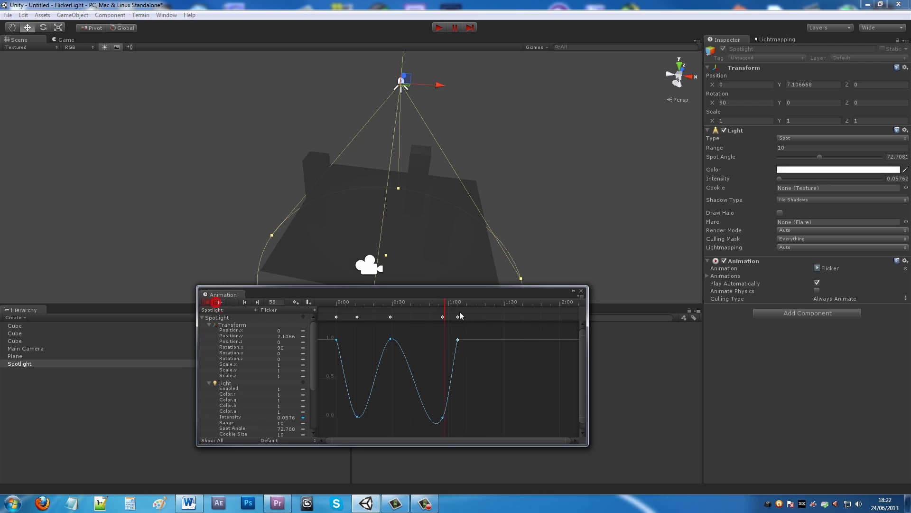
left_click(581, 291)
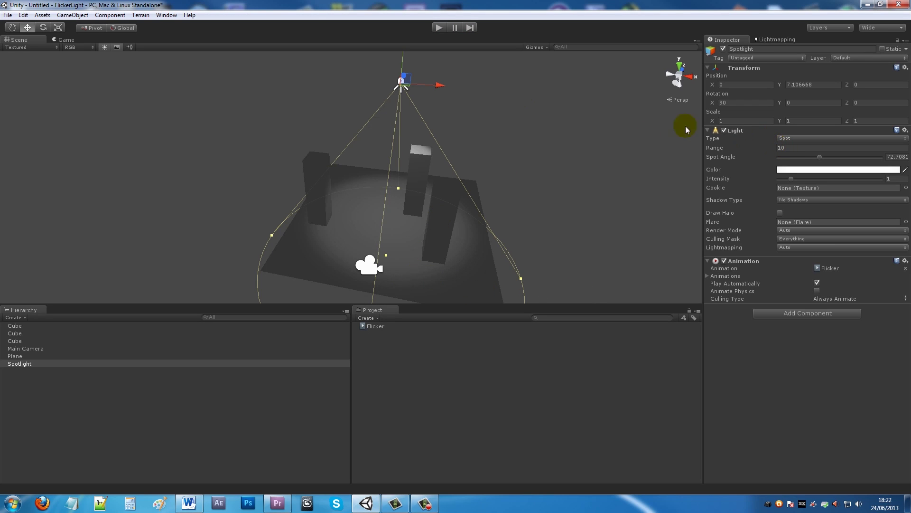
Set the Flicker clip's Wrap Mode to Loop and run the game to test it
left_click(437, 28)
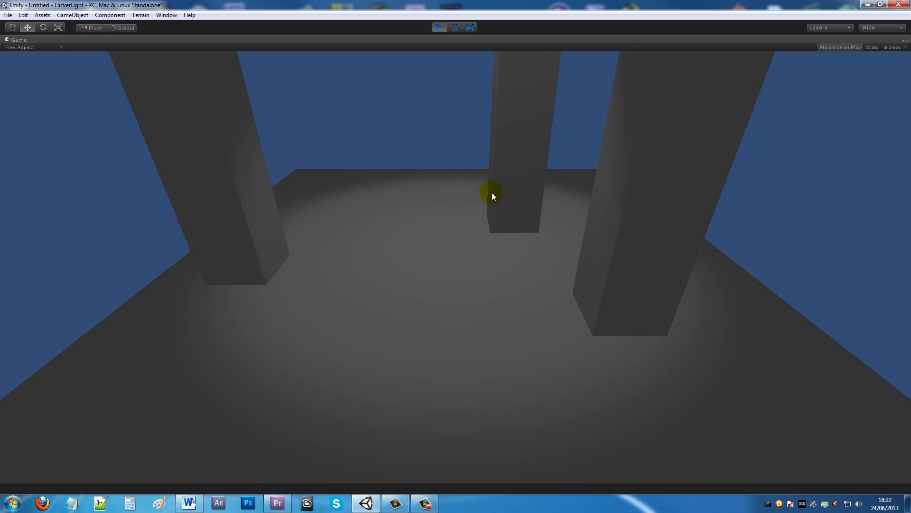
left_click(439, 28)
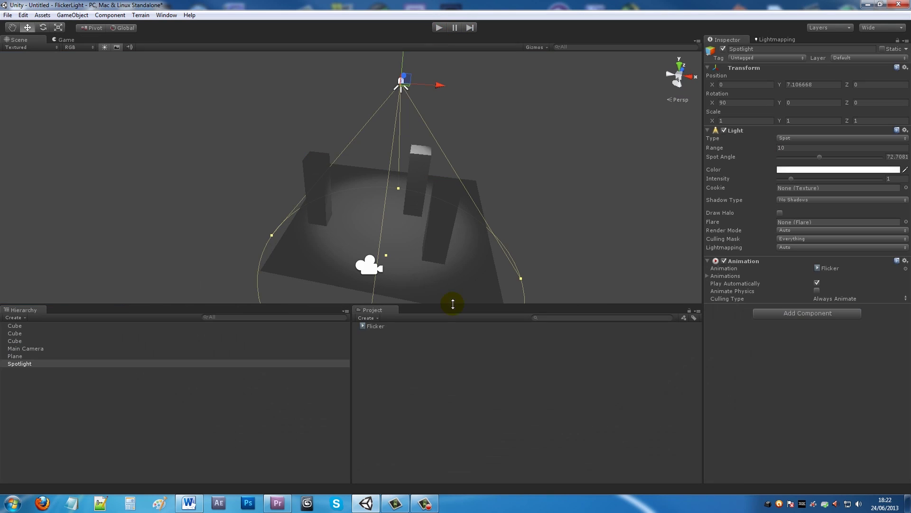
left_click(380, 329)
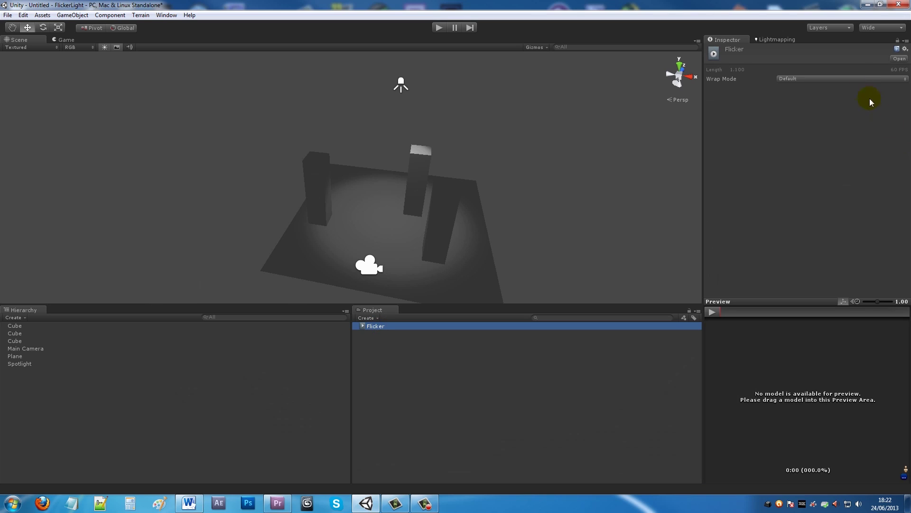
left_click(801, 79)
left_click(804, 108)
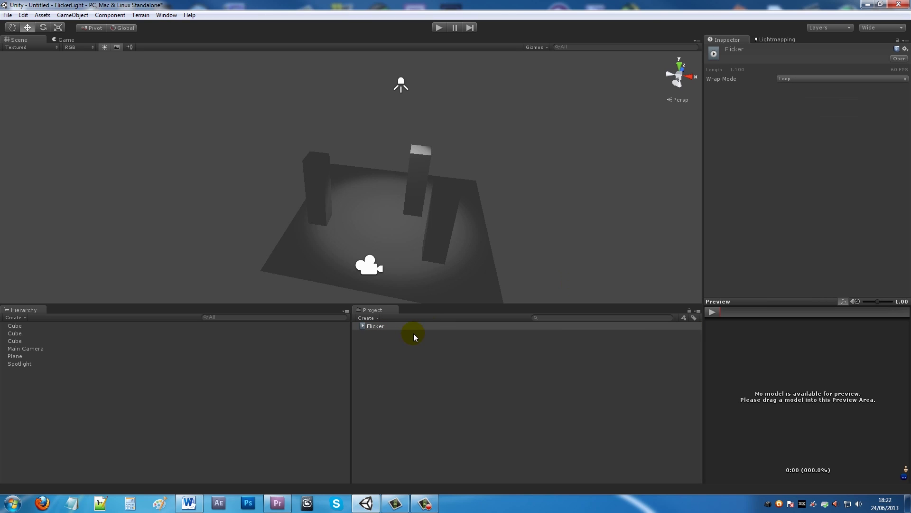
left_click(440, 27)
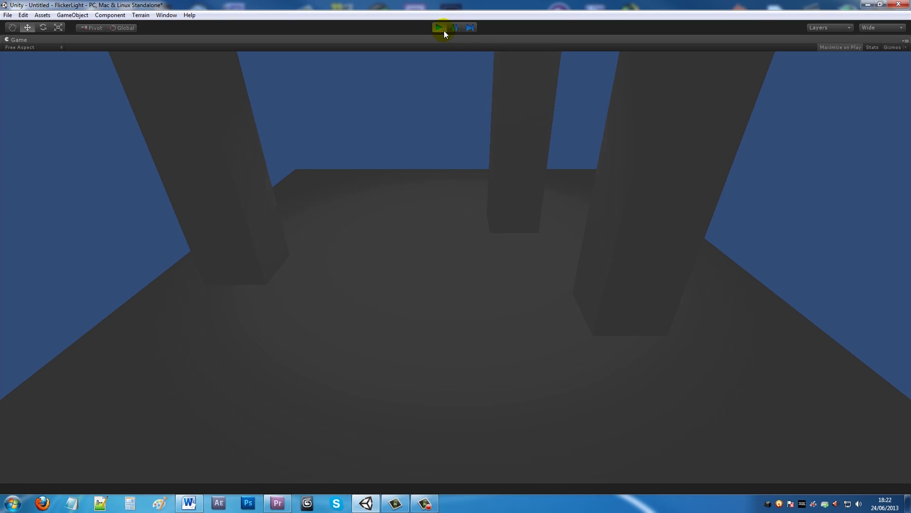
Stop the game and review the Spotlight's Light keyframes in the Animation window, then close it
left_click(440, 28)
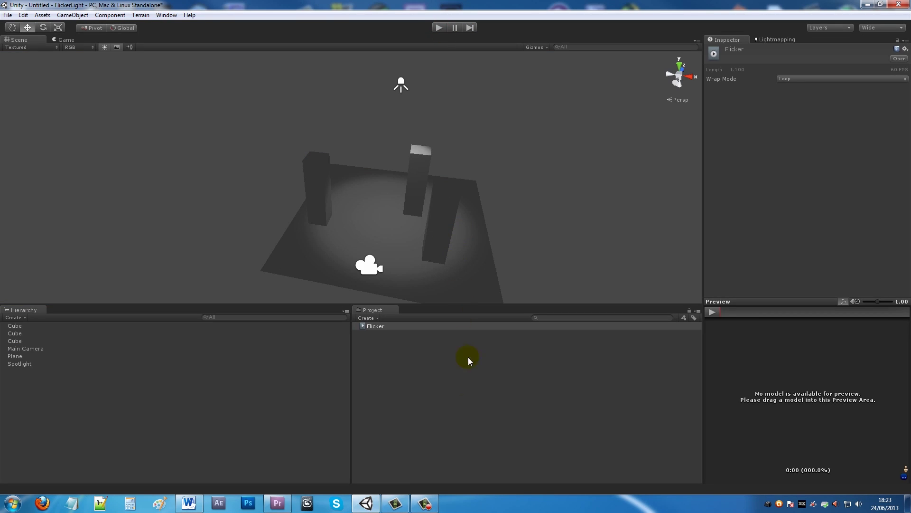
left_click(166, 15)
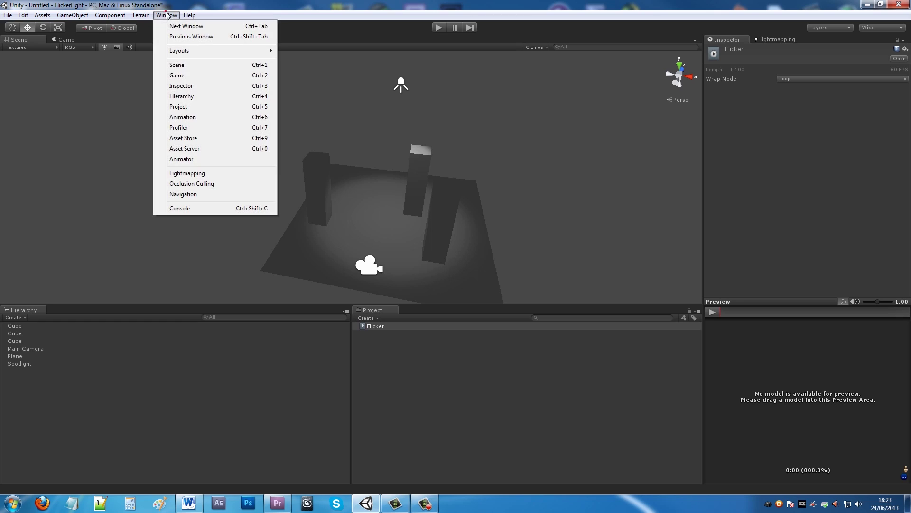
left_click(182, 117)
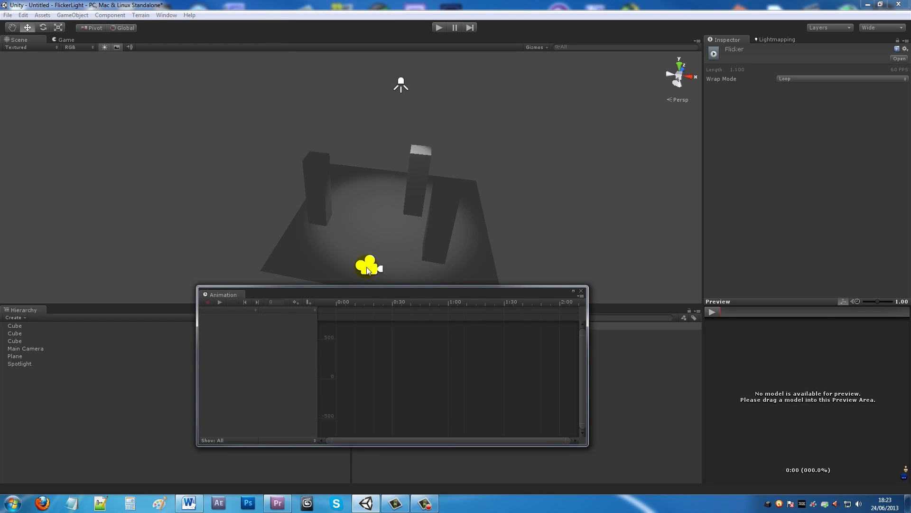
left_click(401, 84)
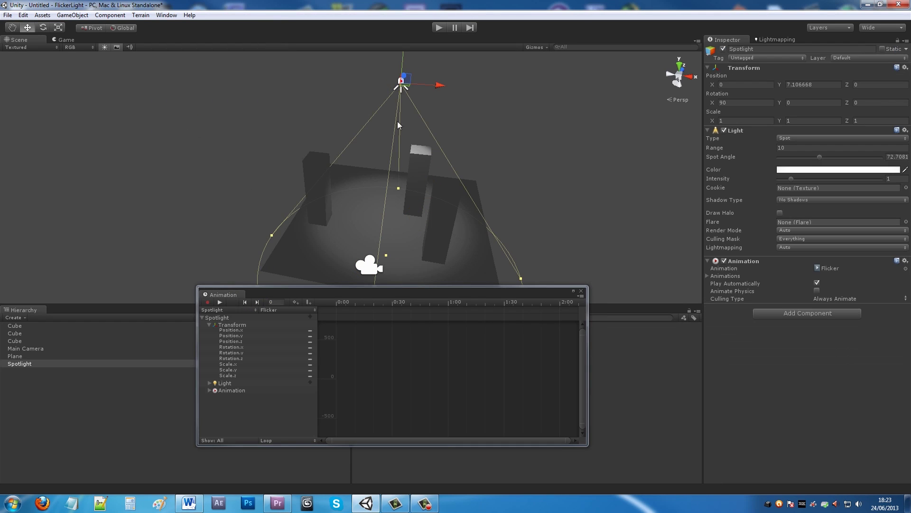
left_click(209, 382)
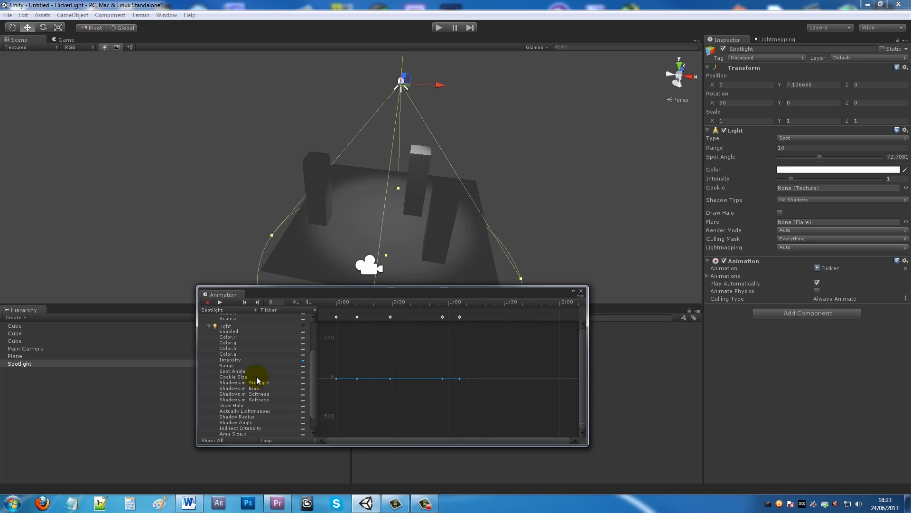
scroll(255, 414, "up", 3)
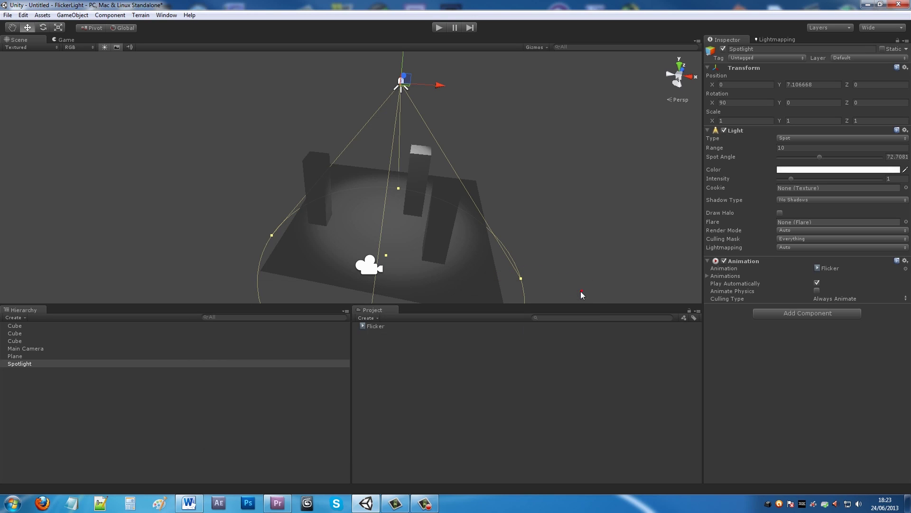
left_click(581, 290)
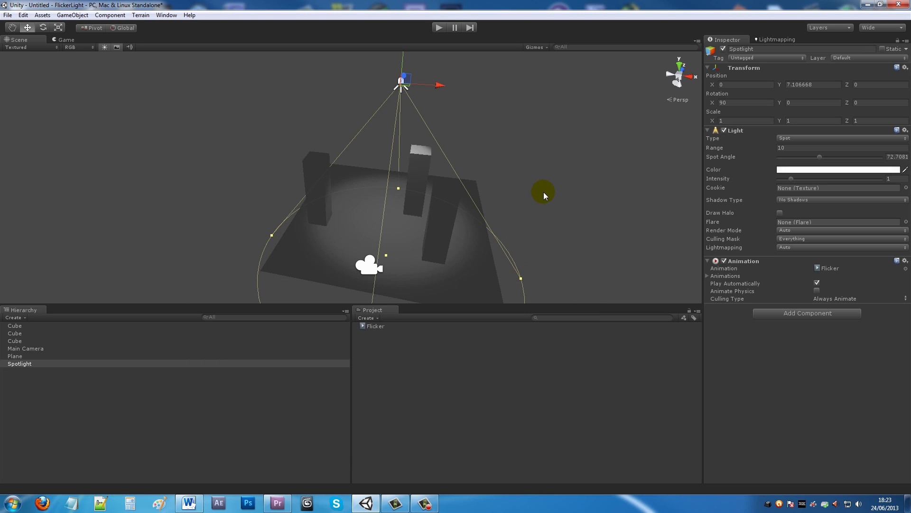